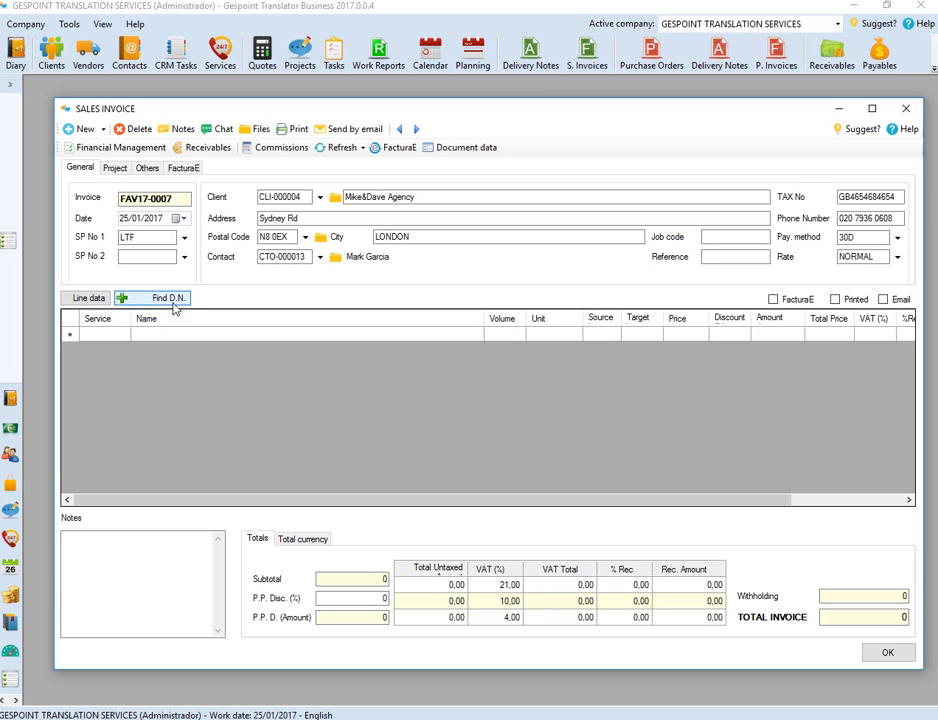
# Add all three of the client's delivery notes, ABV17-0005, ABV17-0006 and ABV17-0007, to invoice FAV17-0007
pyautogui.click(180, 304)
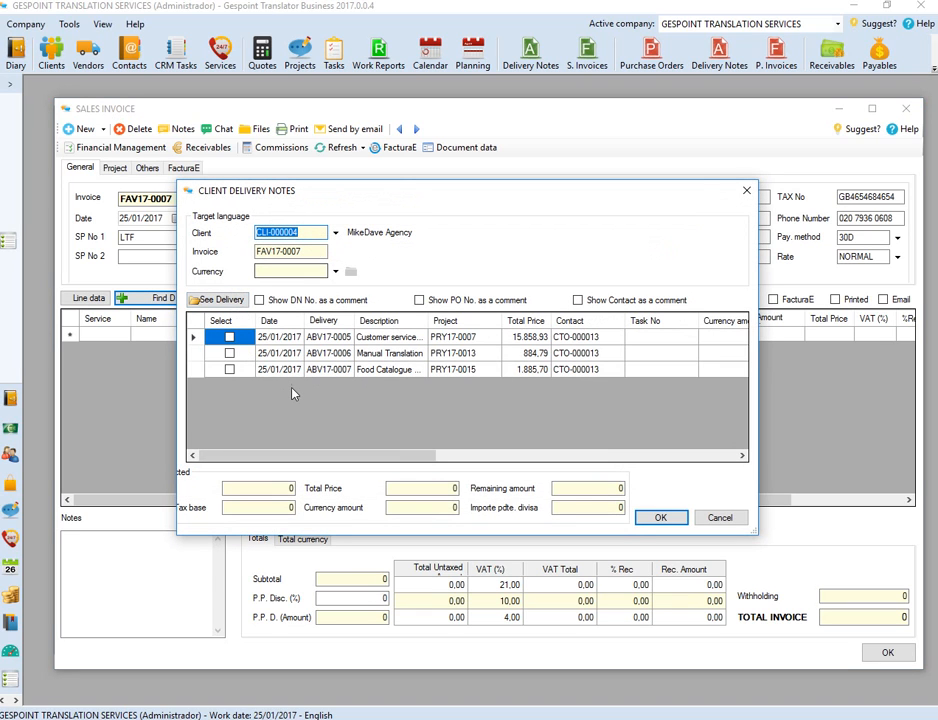
pyautogui.click(229, 337)
pyautogui.click(229, 352)
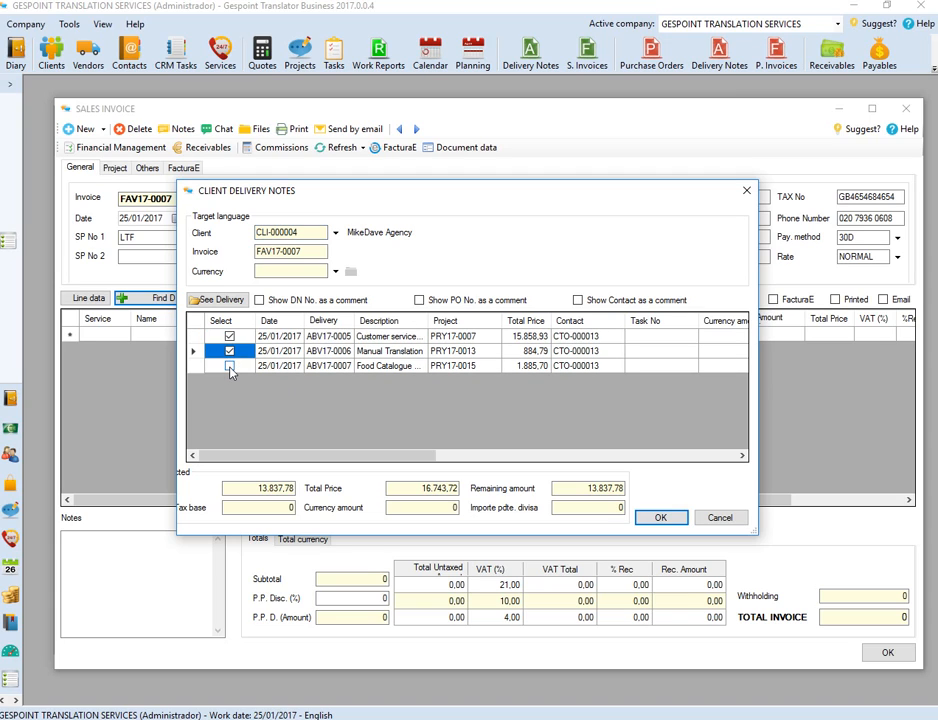
pyautogui.click(229, 366)
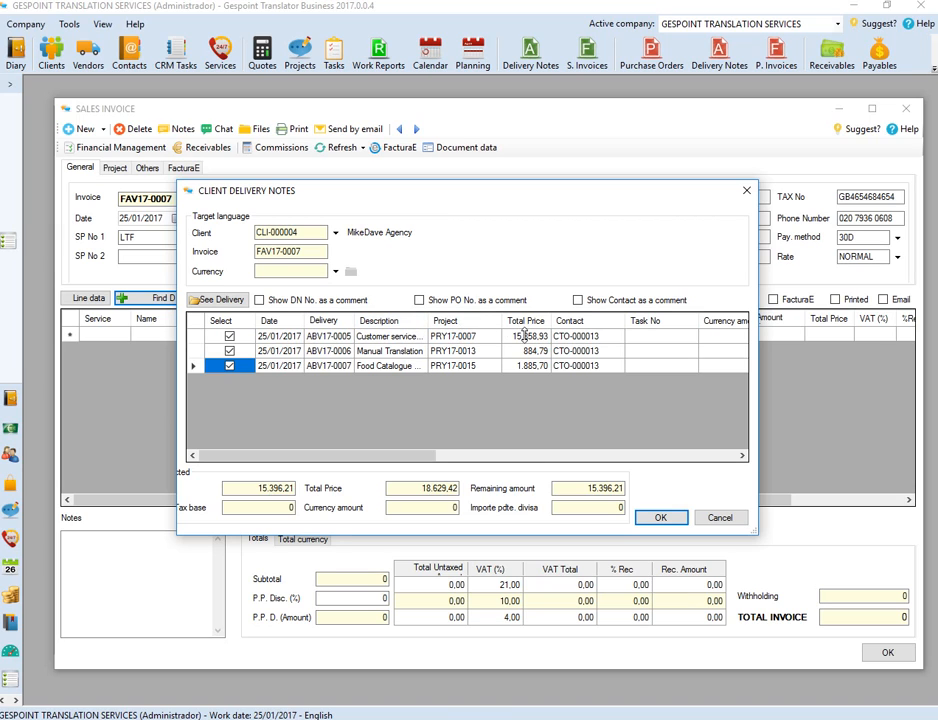
pyautogui.click(658, 517)
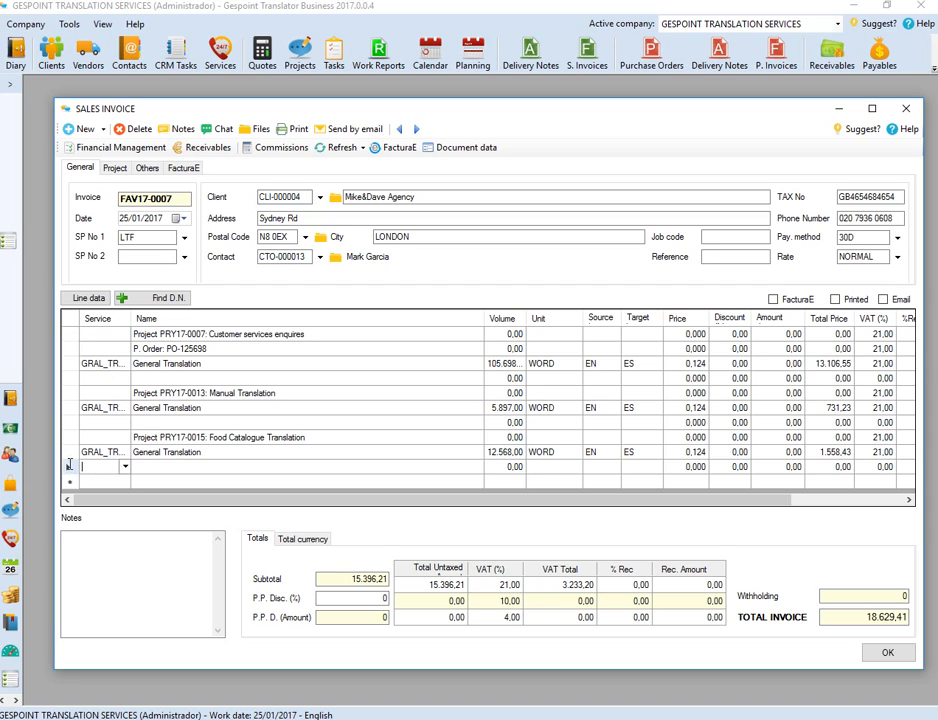
# Delete the three blank lines from the invoice: the last one and the two separating the projects
pyautogui.rightClick(70, 467)
pyautogui.click(97, 477)
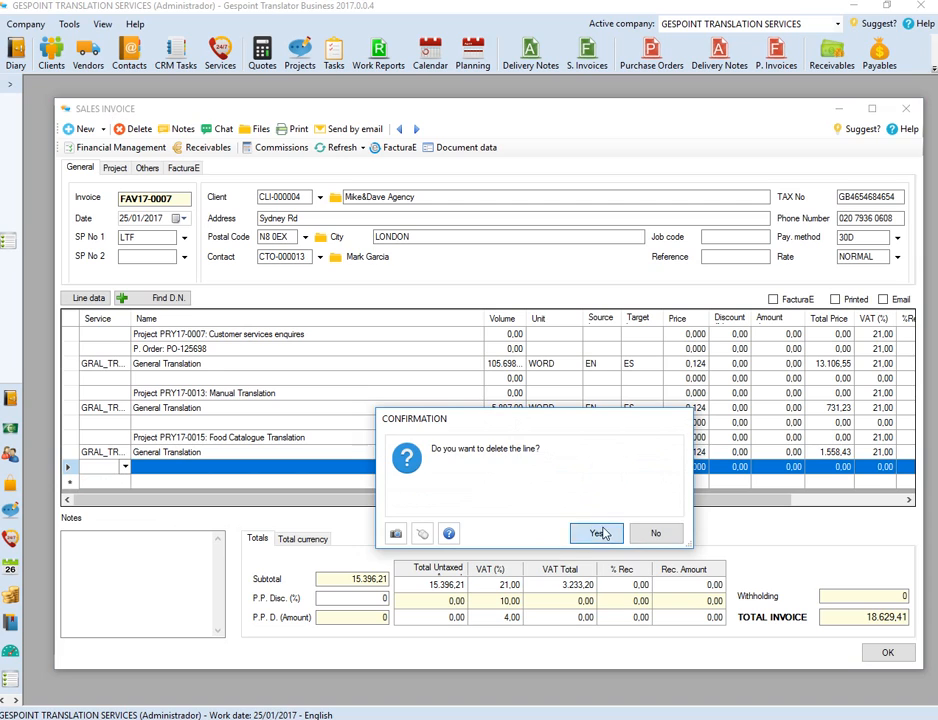
pyautogui.click(596, 532)
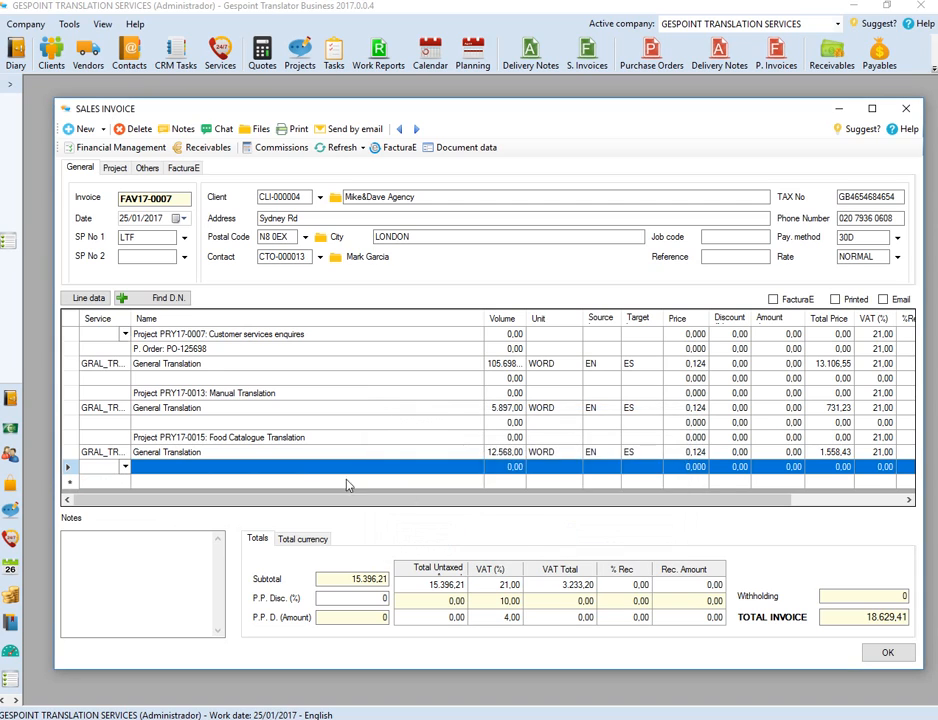
pyautogui.rightClick(68, 423)
pyautogui.click(92, 432)
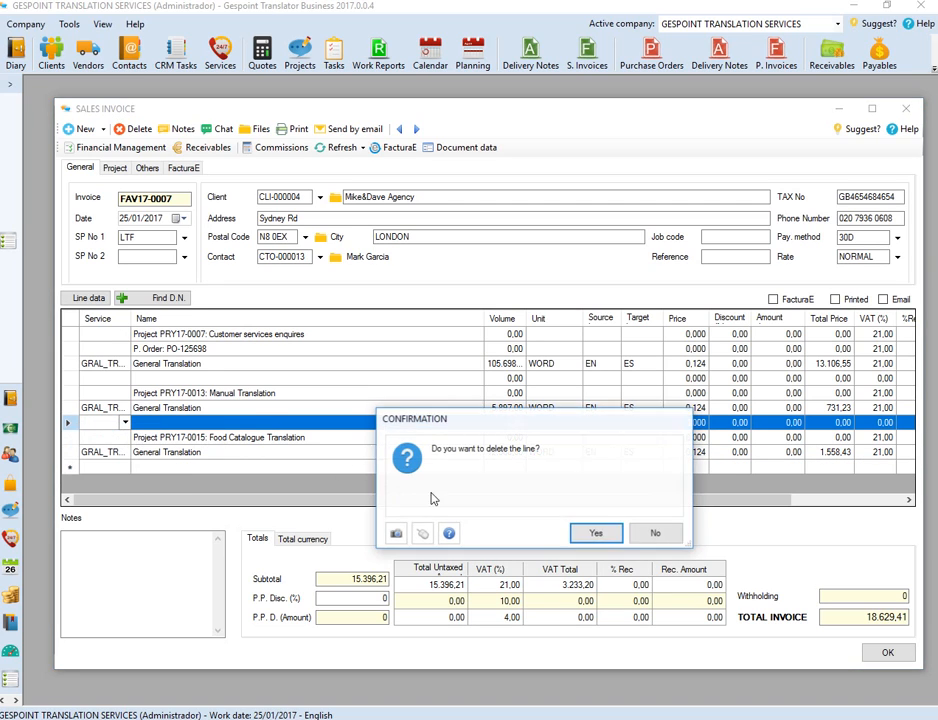
pyautogui.click(598, 532)
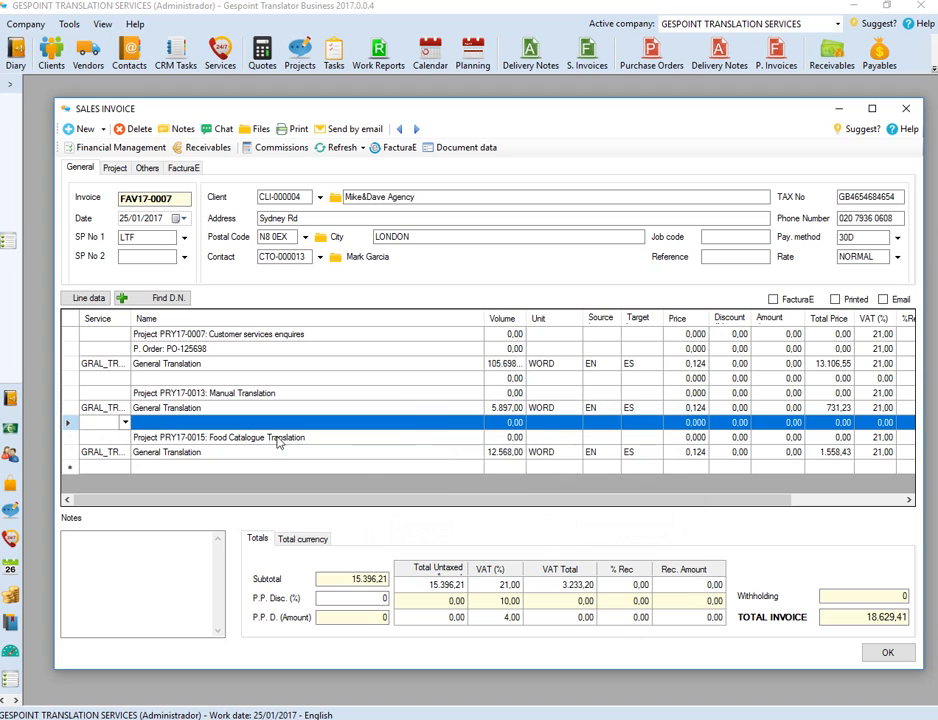
pyautogui.click(68, 379)
pyautogui.rightClick(68, 379)
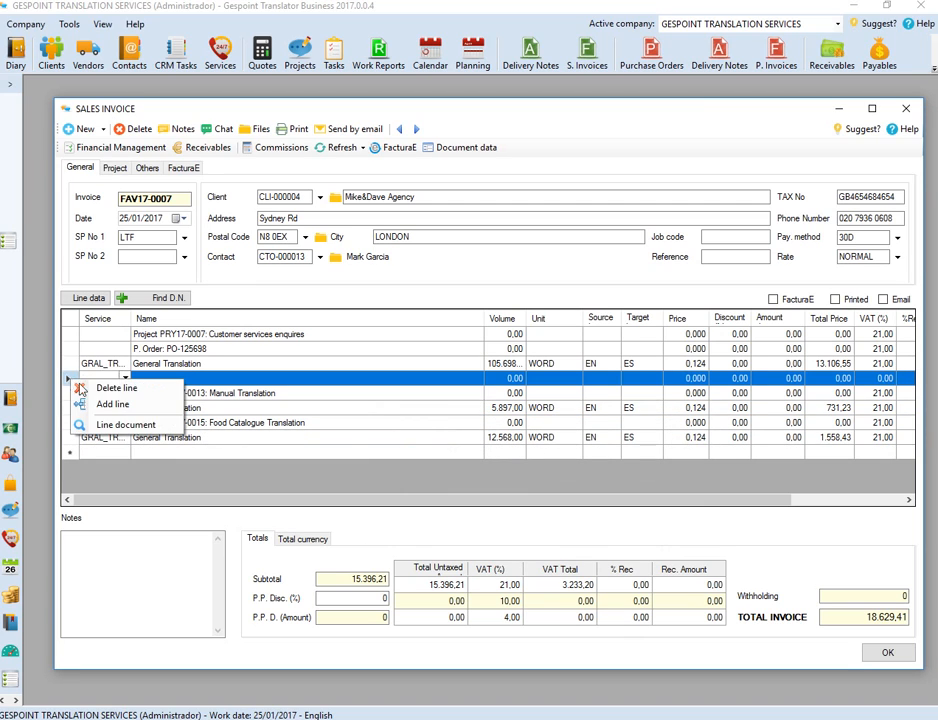
pyautogui.click(82, 387)
pyautogui.click(596, 533)
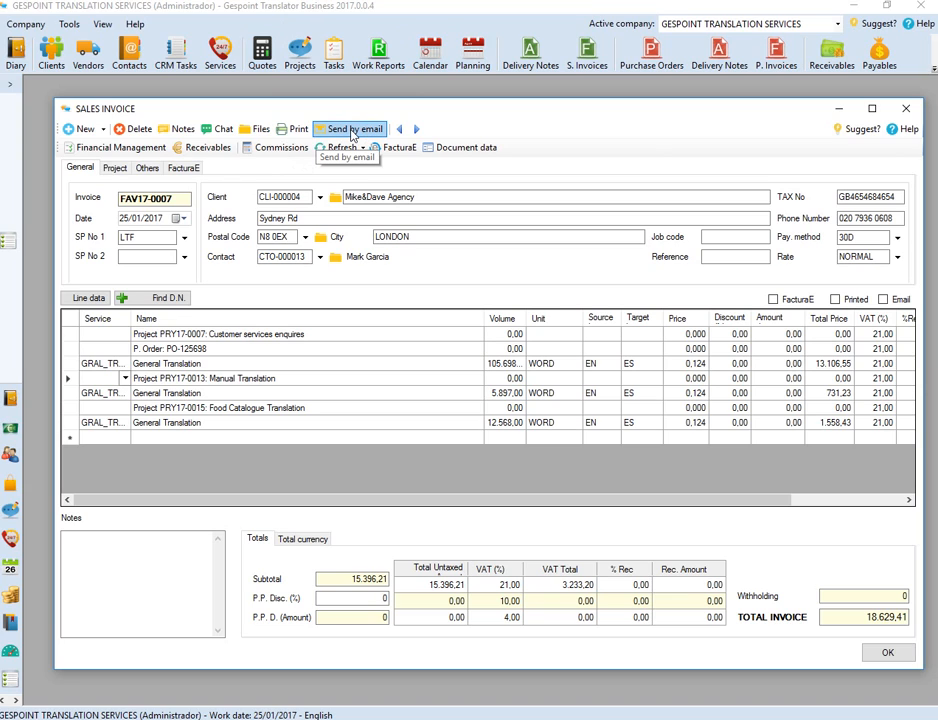
# Generate the print report of invoice FAV17-0007 with the EN Invoice template
pyautogui.click(289, 130)
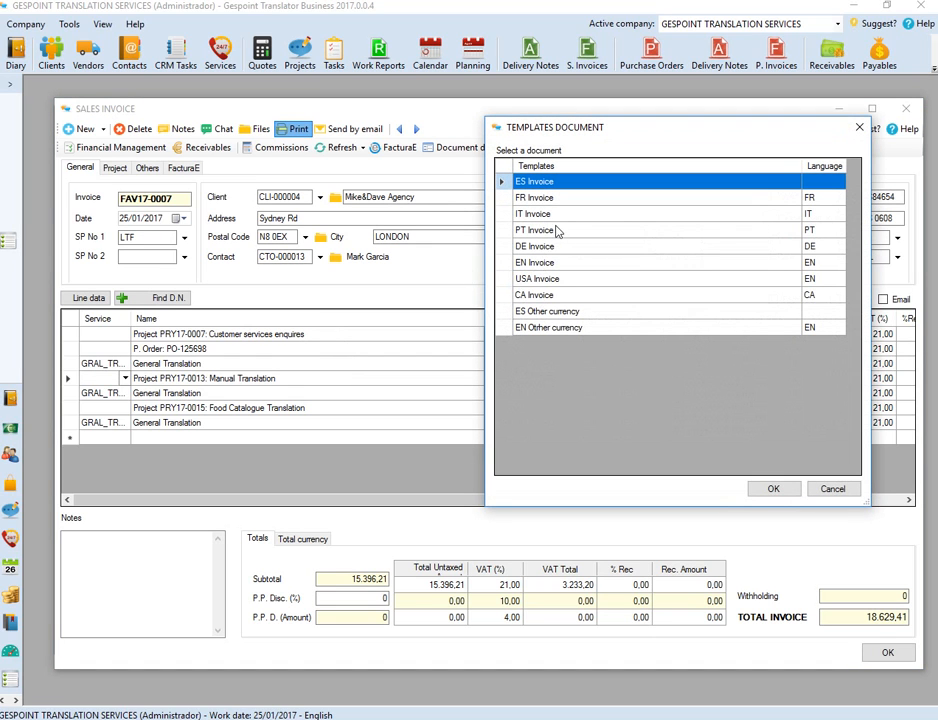
pyautogui.click(538, 263)
pyautogui.click(775, 490)
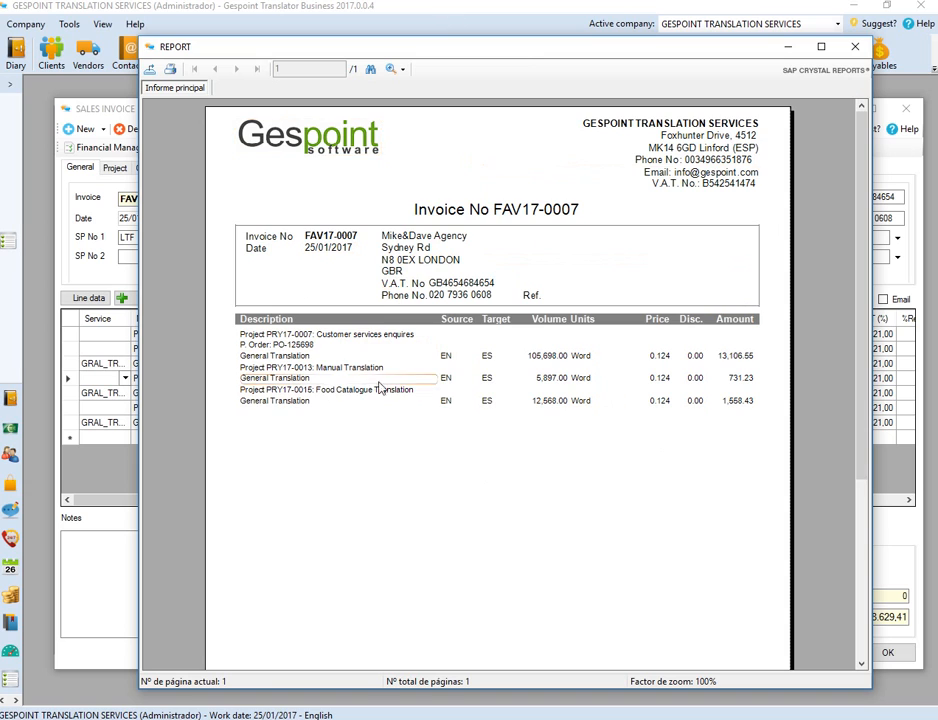
# Review the report's service lines, totals and payment details, and close the report
pyautogui.scroll(-3, 463, 446)
pyautogui.scroll(3, 542, 459)
pyautogui.scroll(-3, 551, 465)
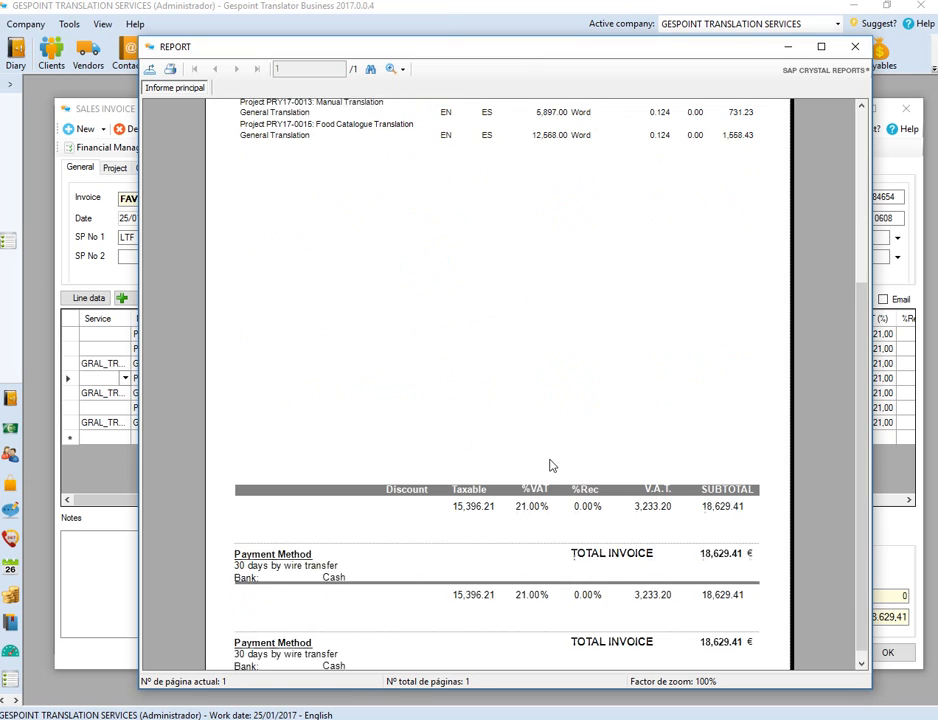
pyautogui.scroll(-1, 551, 465)
pyautogui.scroll(4, 545, 459)
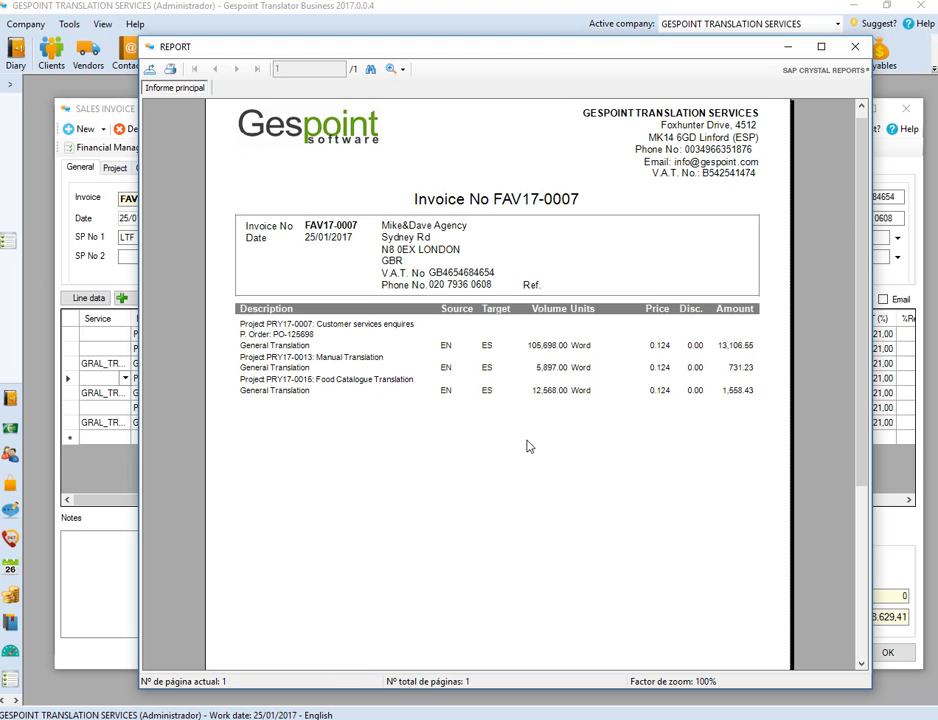
pyautogui.scroll(-5, 562, 452)
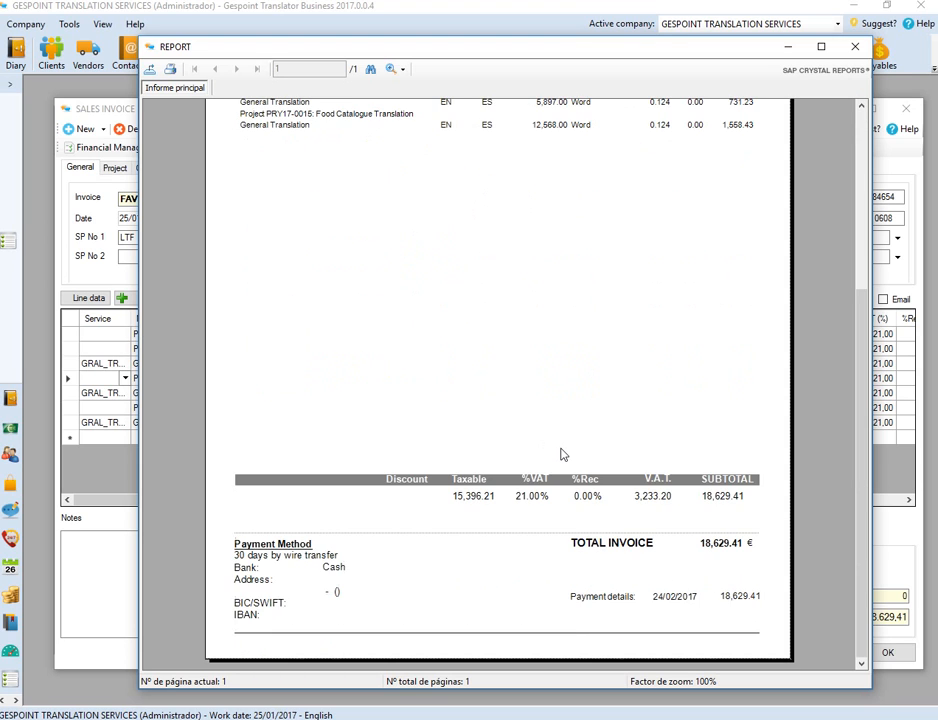
pyautogui.scroll(5, 561, 452)
pyautogui.click(856, 48)
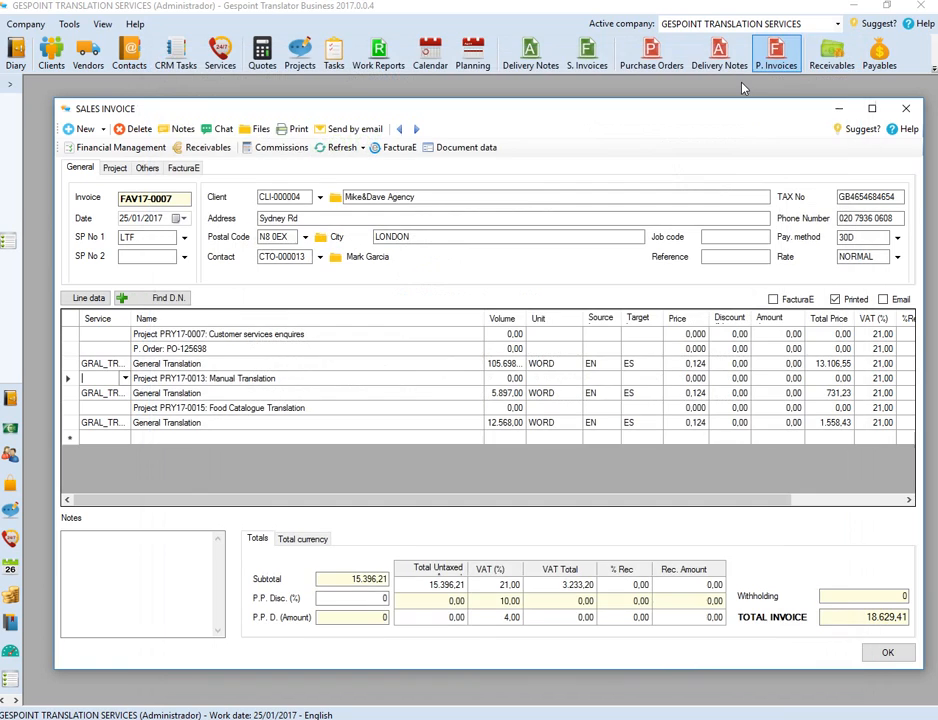
# Create an email message for invoice FAV17-0007 with the EN Invoice template, dismissing the error message
pyautogui.click(350, 130)
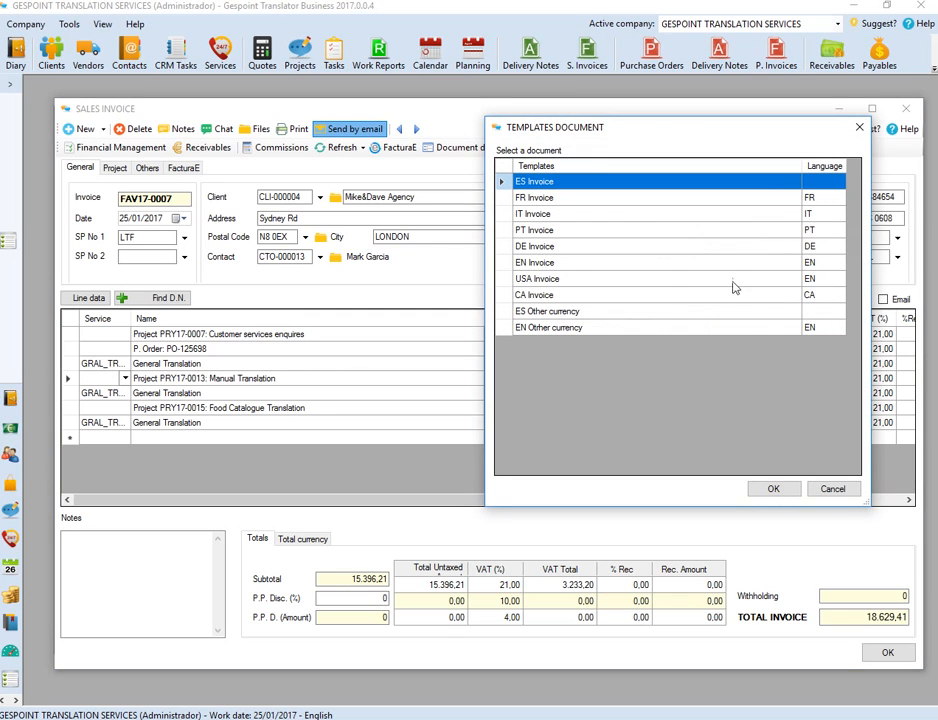
pyautogui.click(545, 262)
pyautogui.click(772, 489)
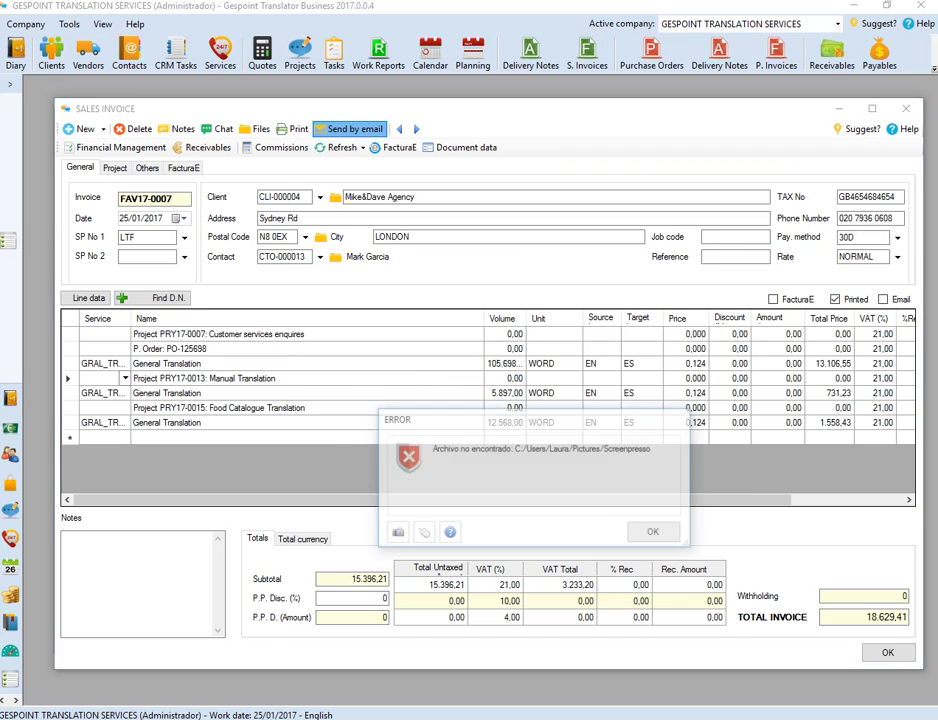
pyautogui.click(654, 531)
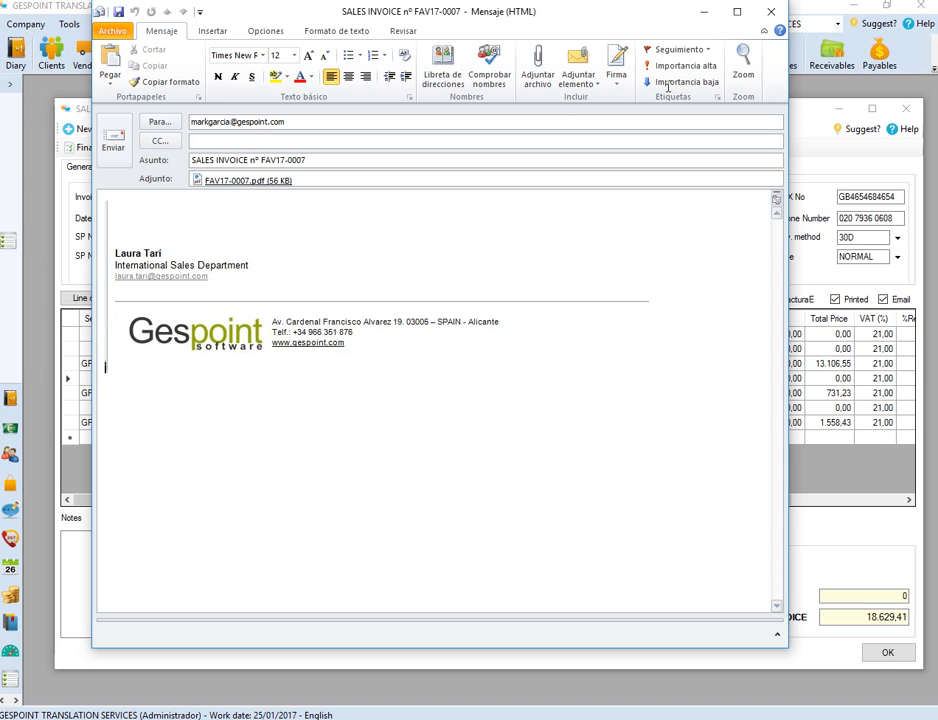
# Close the email message and the sales invoices list
pyautogui.click(771, 11)
pyautogui.click(469, 405)
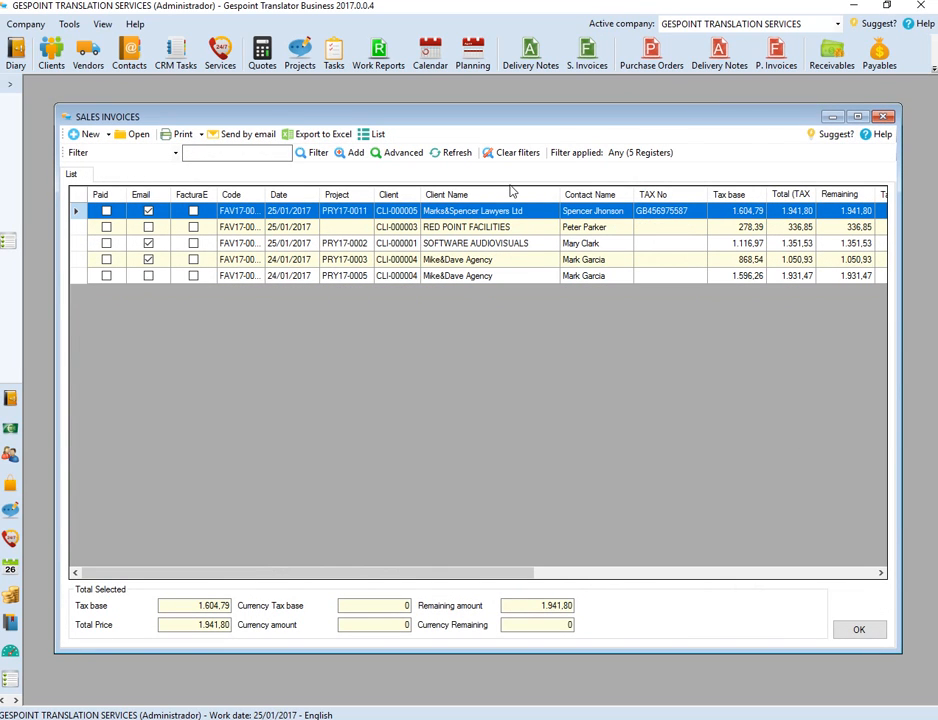
pyautogui.click(884, 117)
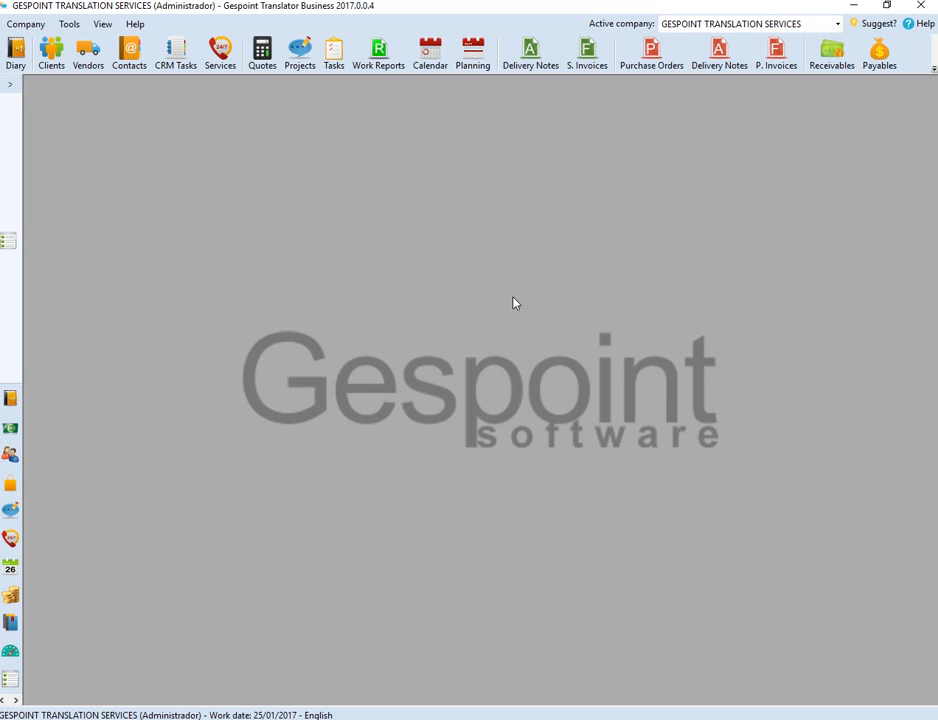
# Create a new sales invoice for the client RED POINT FACILITIES and select the client's contact
pyautogui.click(588, 53)
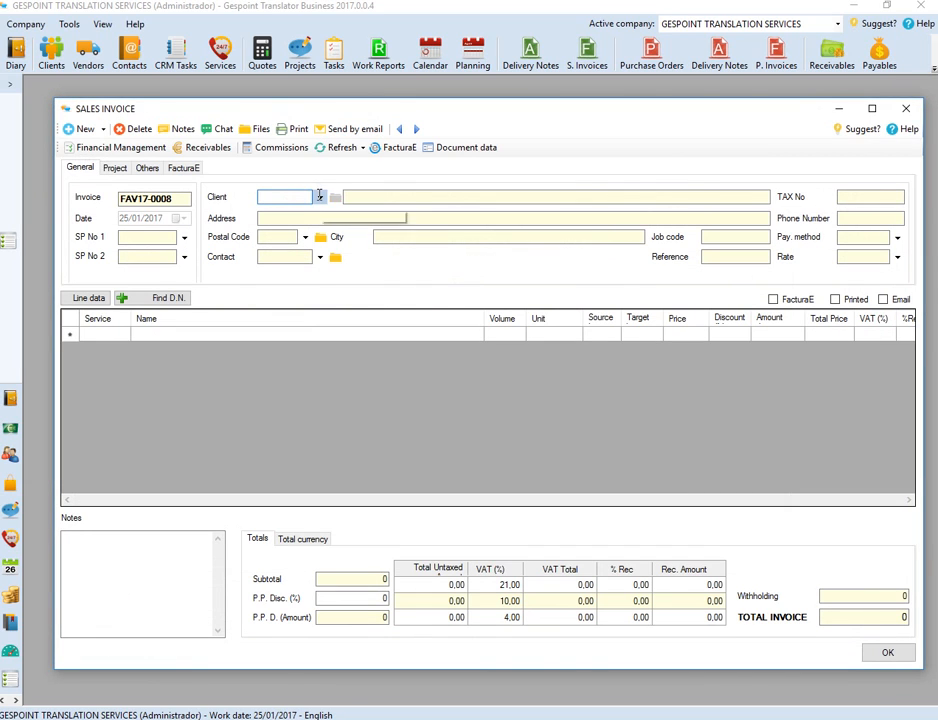
pyautogui.click(320, 197)
pyautogui.click(362, 230)
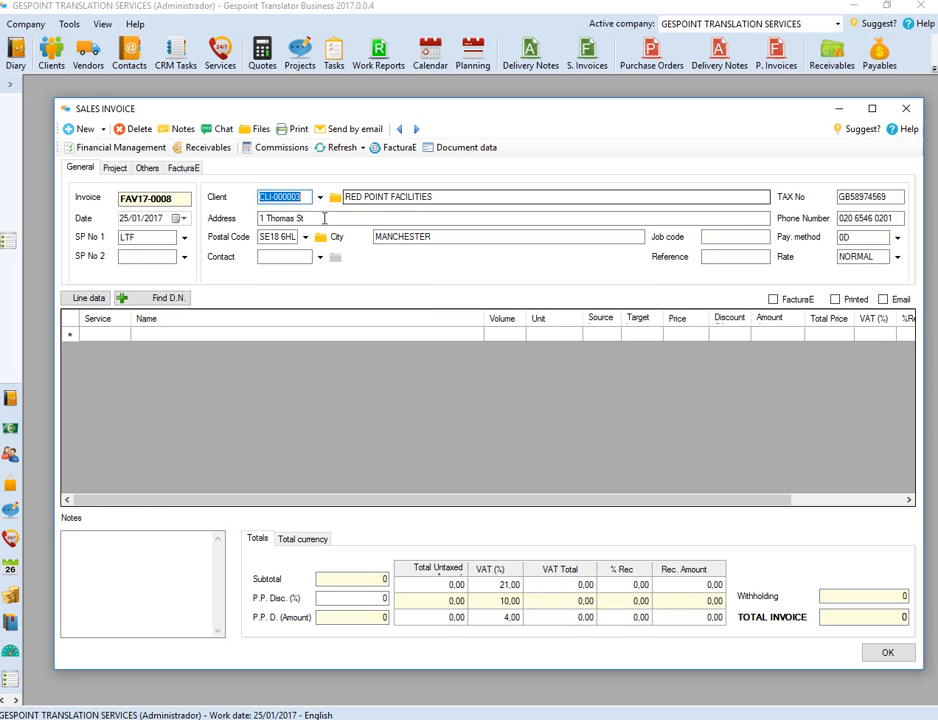
pyautogui.click(320, 257)
pyautogui.click(312, 291)
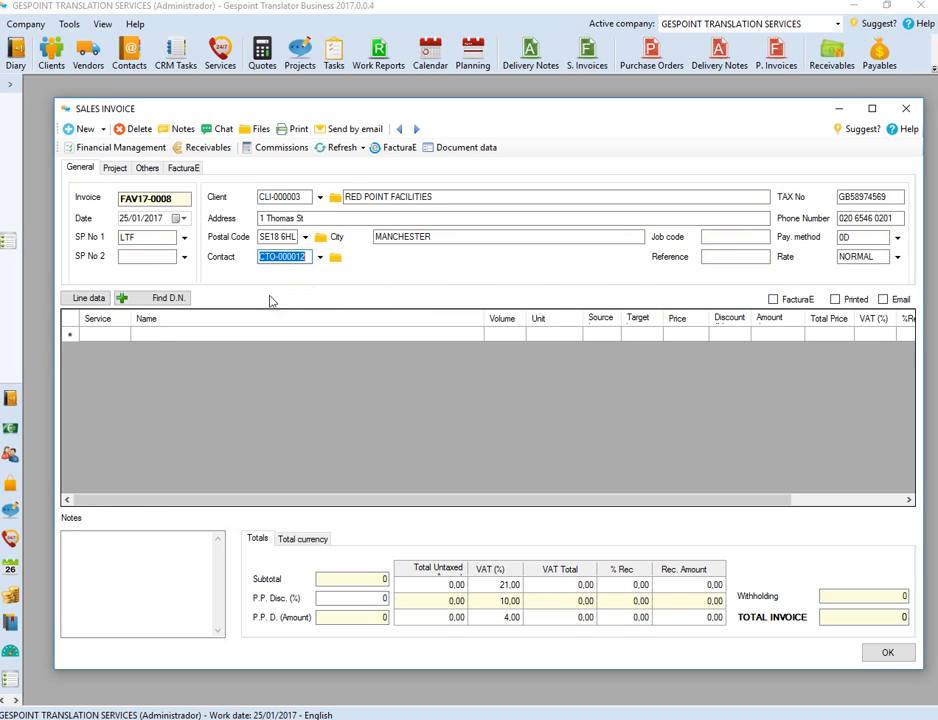
# Add an invoice line for the service GRAL_TRANSLATION (General Translation)
pyautogui.click(100, 333)
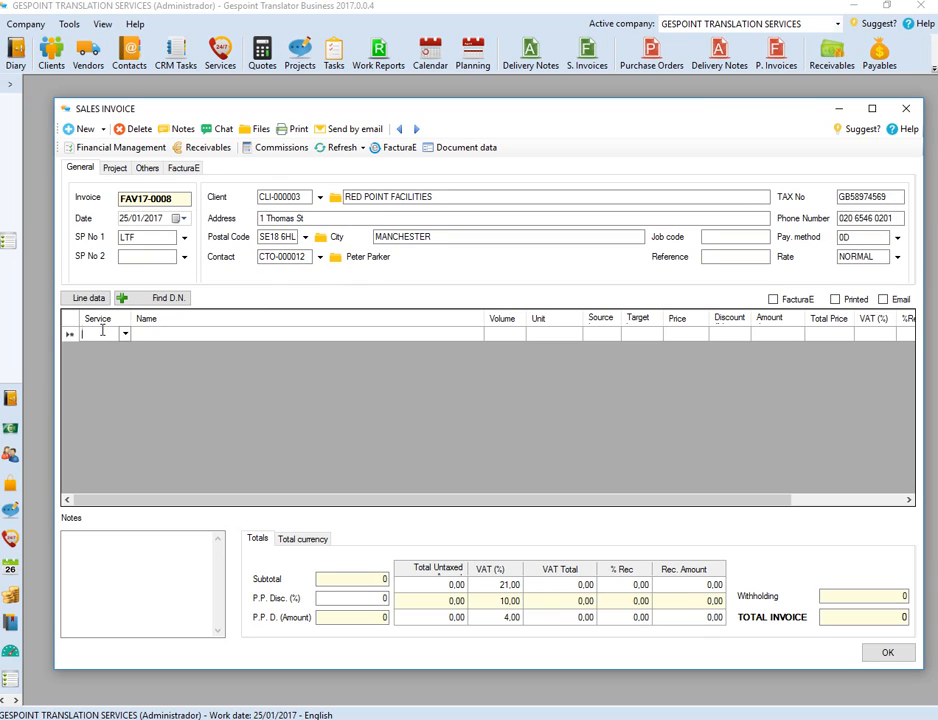
pyautogui.write('gr')
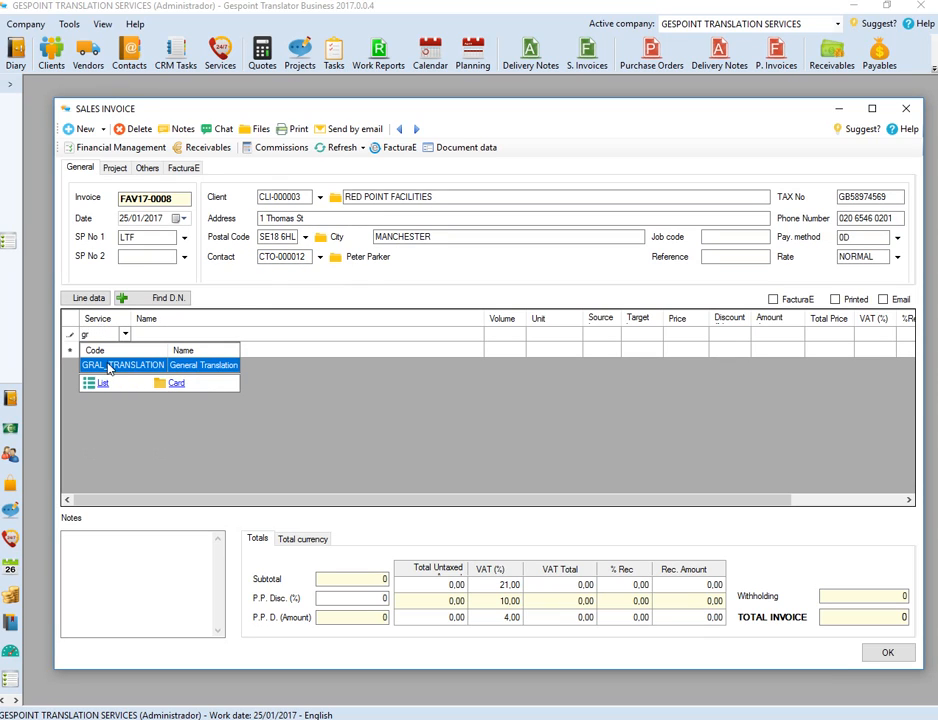
pyautogui.click(122, 365)
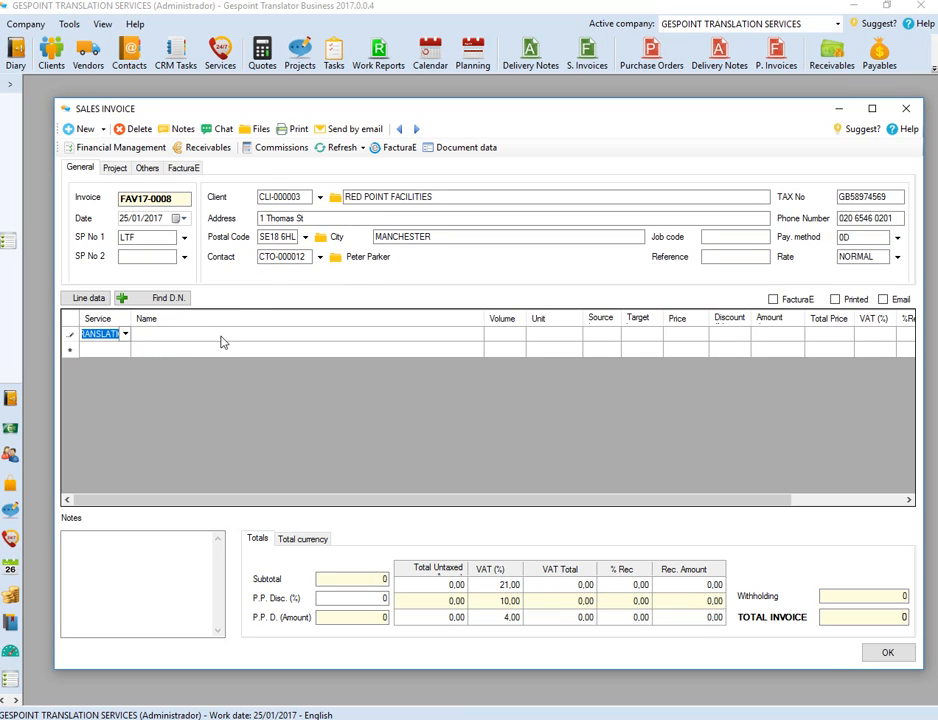
pyautogui.click(222, 337)
# Set the General Translation line's volume to 8956 and its unit to WORD
pyautogui.click(513, 335)
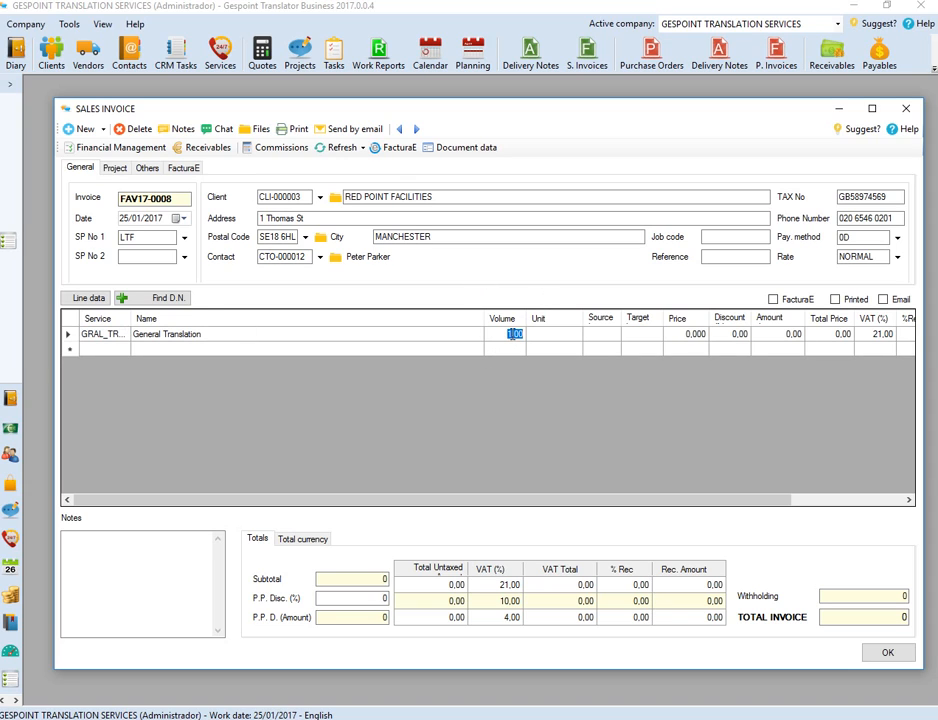
pyautogui.write('8956')
pyautogui.click(573, 337)
pyautogui.click(577, 334)
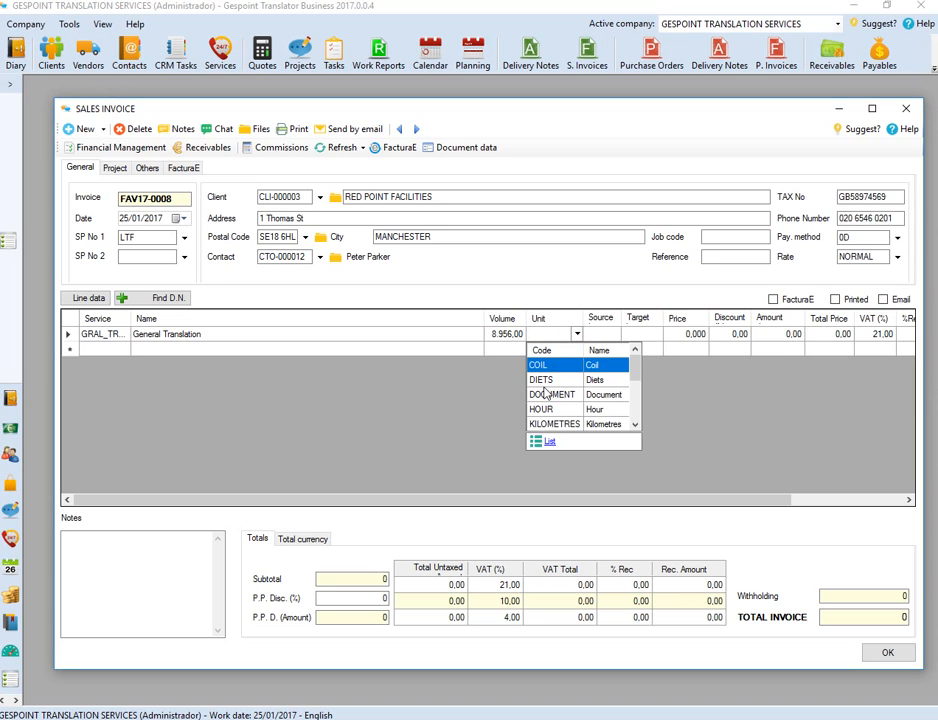
pyautogui.write('word')
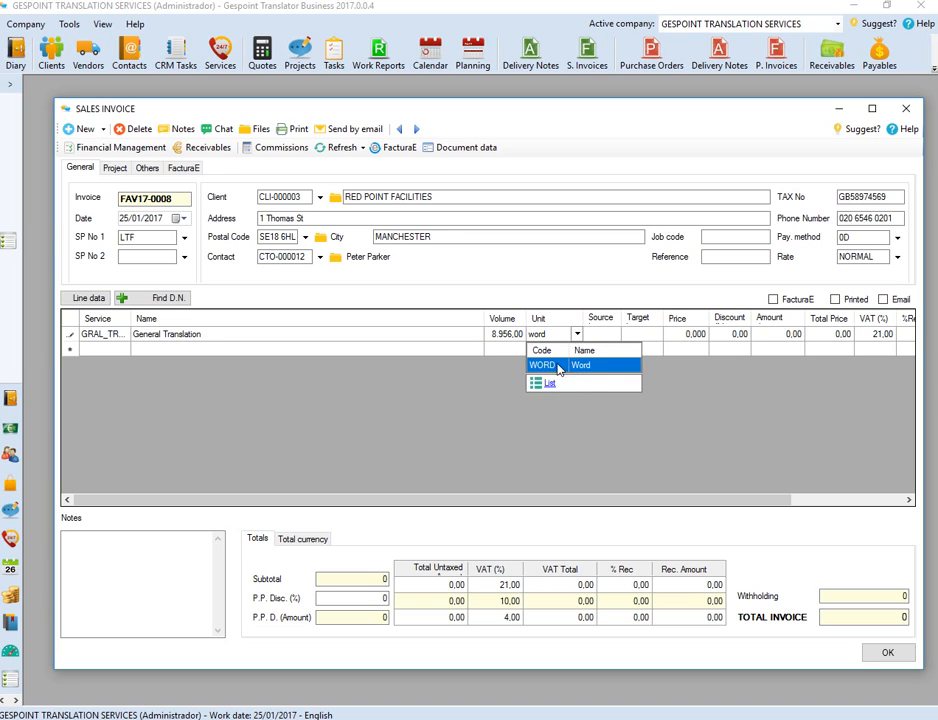
pyautogui.click(534, 366)
# Set the line's source language to EN and its target language to DE (German)
pyautogui.click(607, 337)
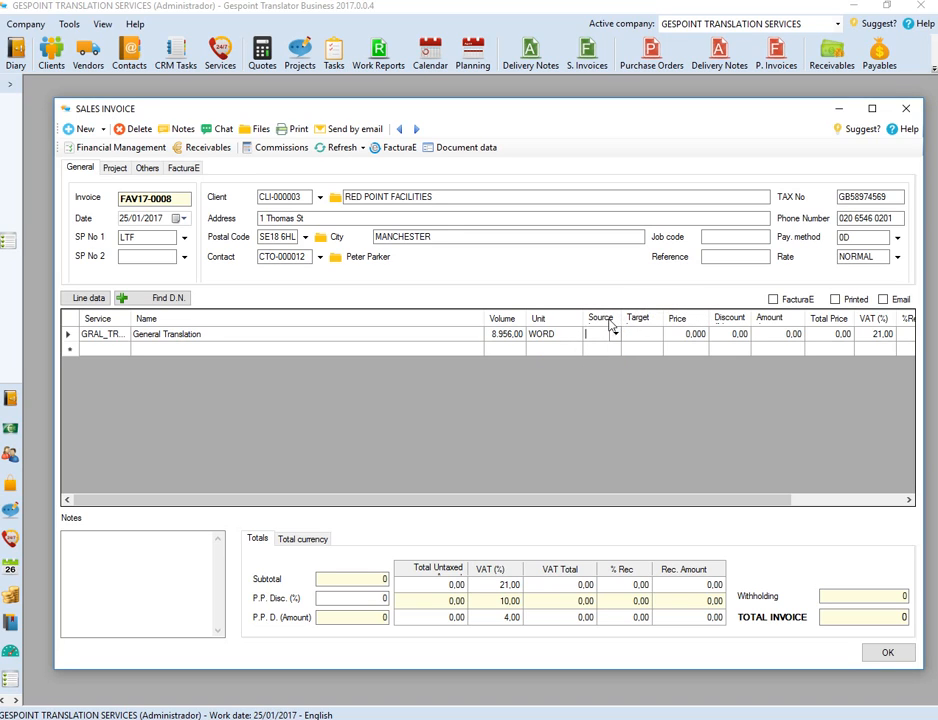
pyautogui.write('en')
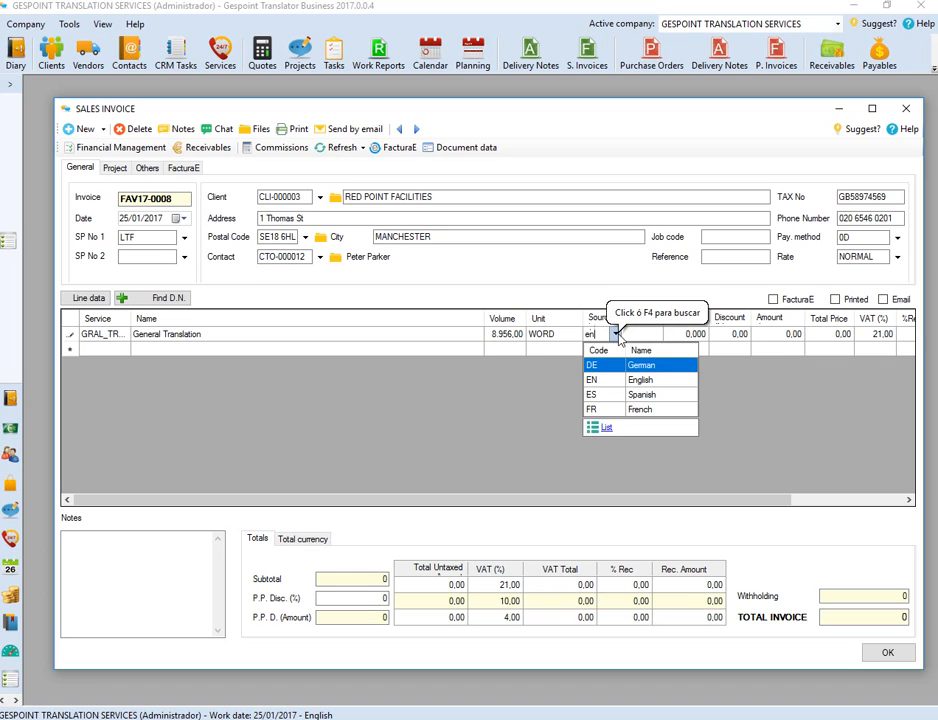
pyautogui.click(613, 368)
pyautogui.press('Tab')
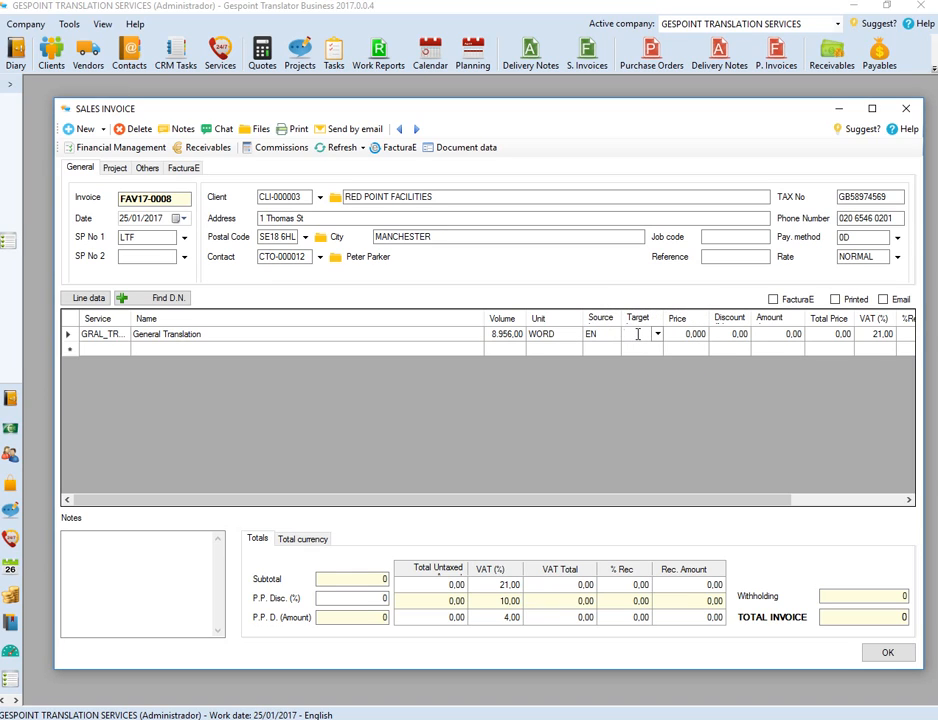
pyautogui.write('h')
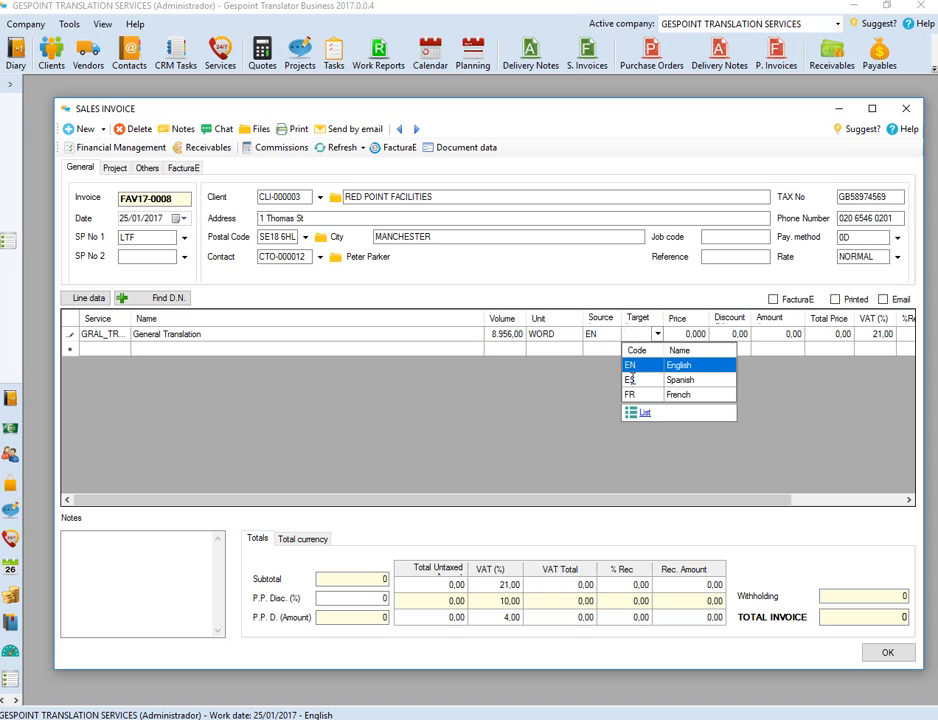
pyautogui.write('ge')
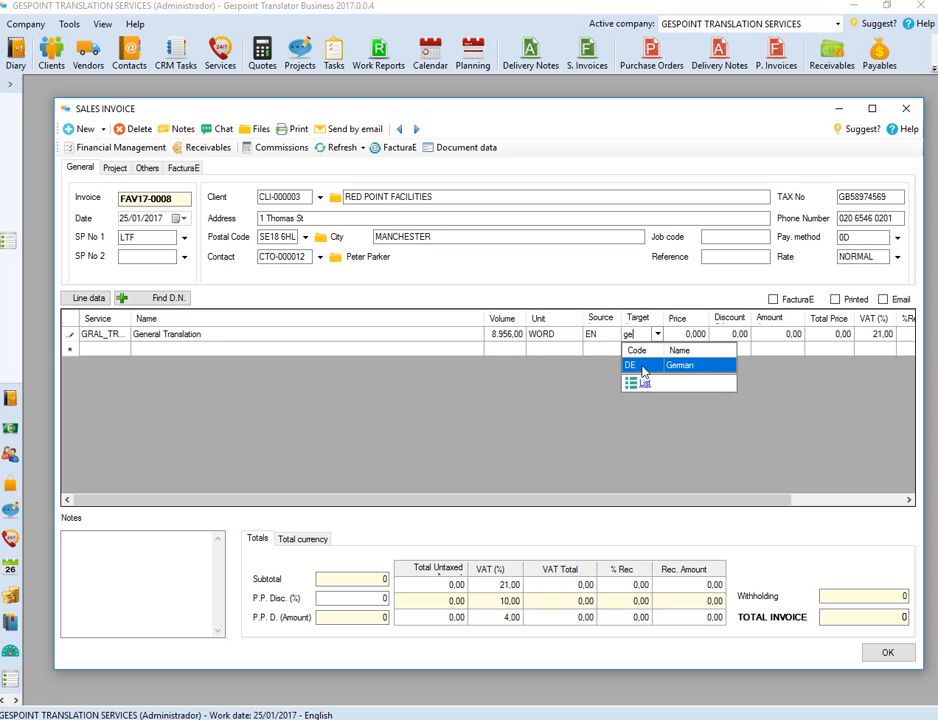
pyautogui.click(662, 364)
pyautogui.click(693, 335)
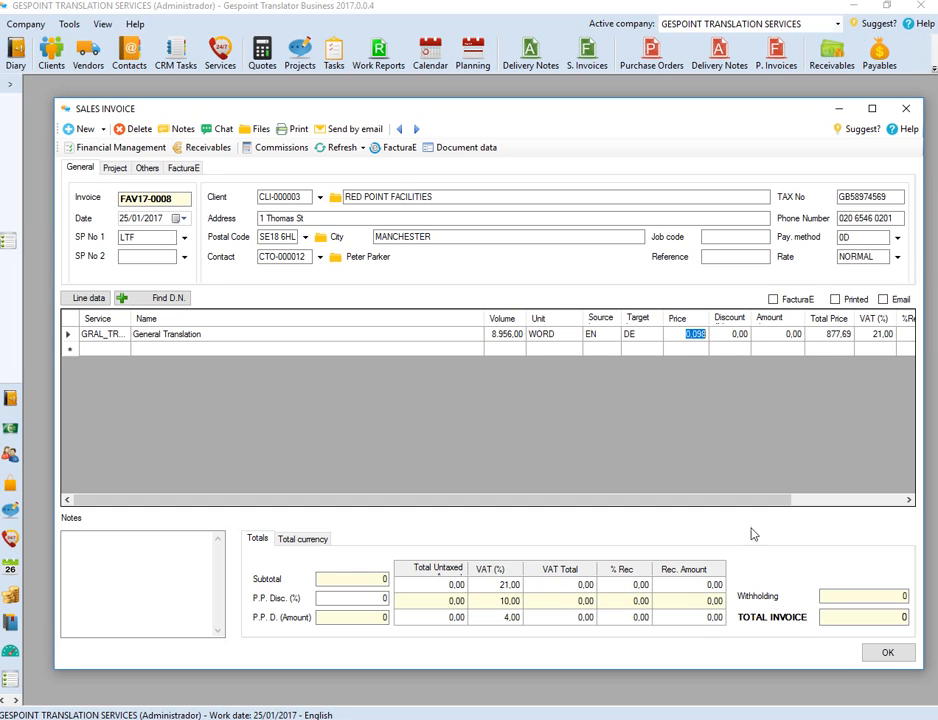
# Recalculate the invoice's sales prices and confirm the recalculation
pyautogui.click(358, 148)
pyautogui.click(356, 189)
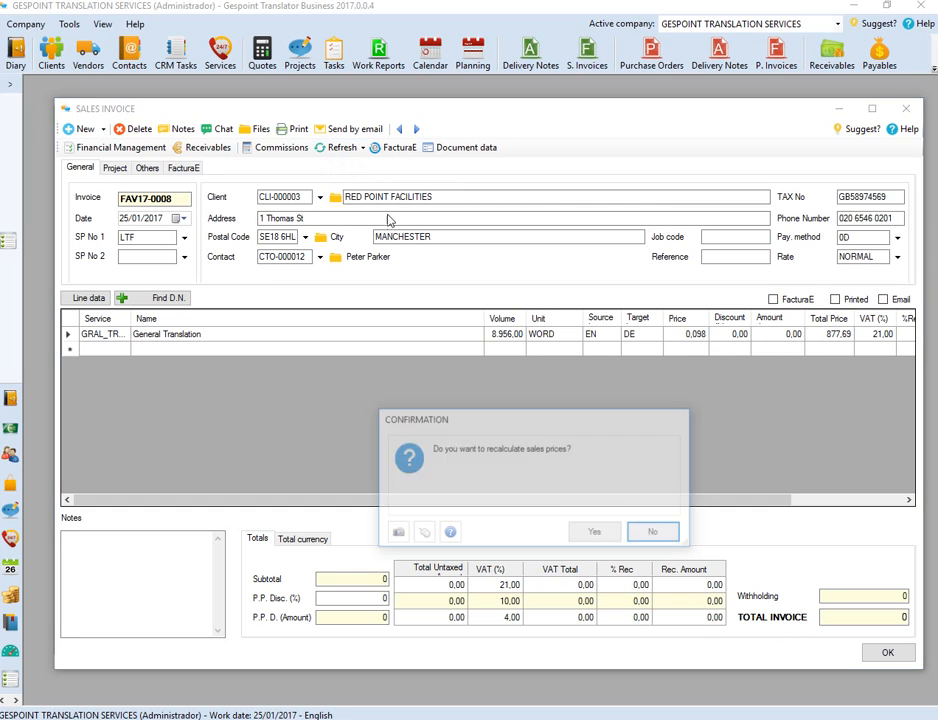
pyautogui.click(594, 531)
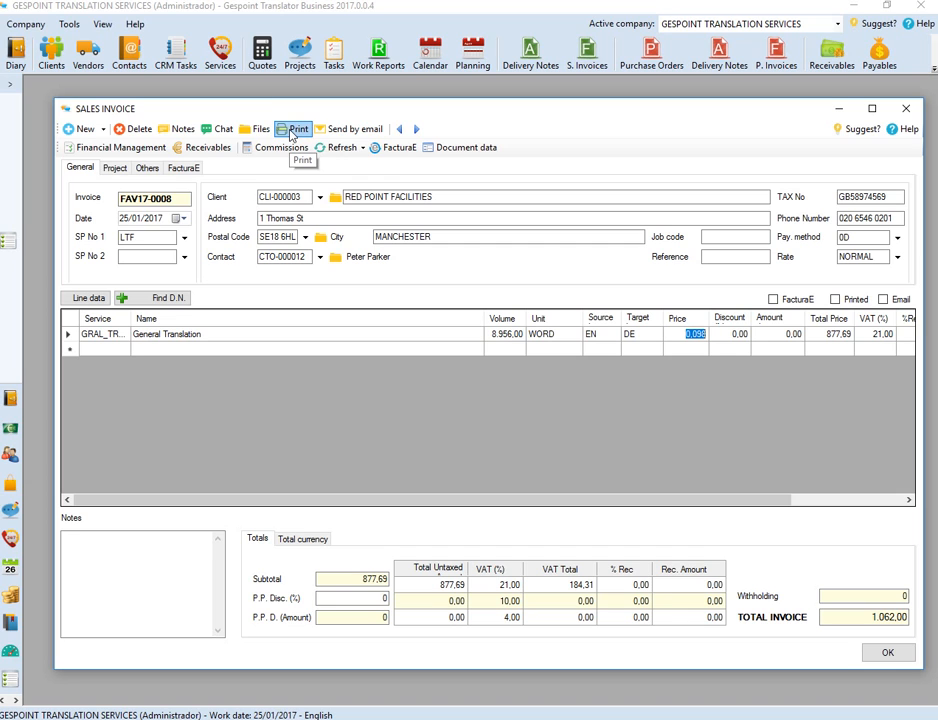
# Open the template selection for emailing invoice FAV17-0008, dismiss it without choosing a template, and close the invoice
pyautogui.click(345, 129)
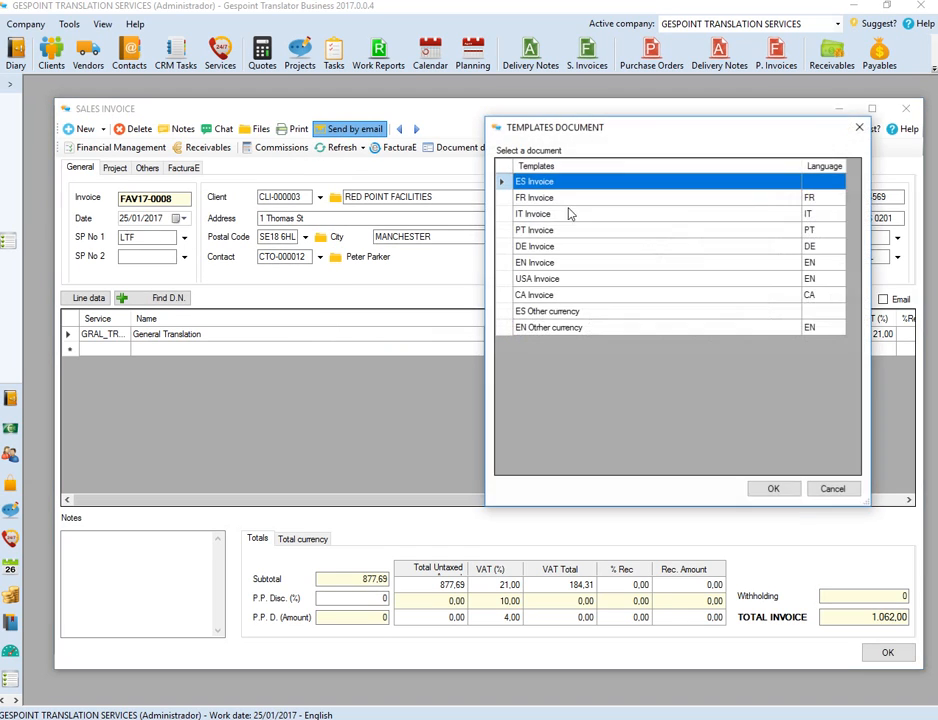
pyautogui.click(859, 127)
pyautogui.click(905, 108)
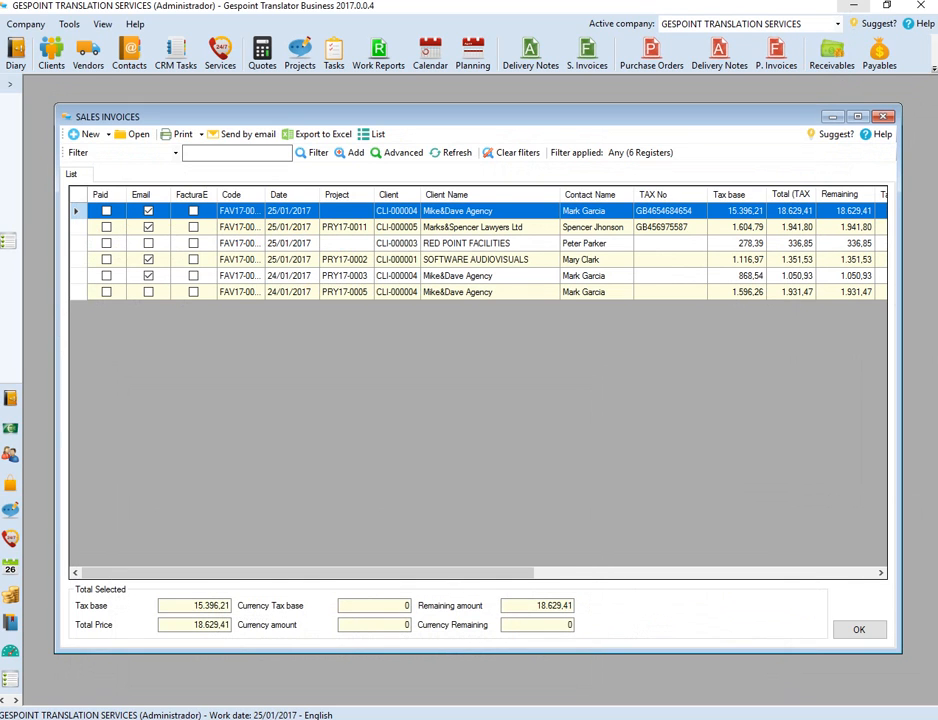